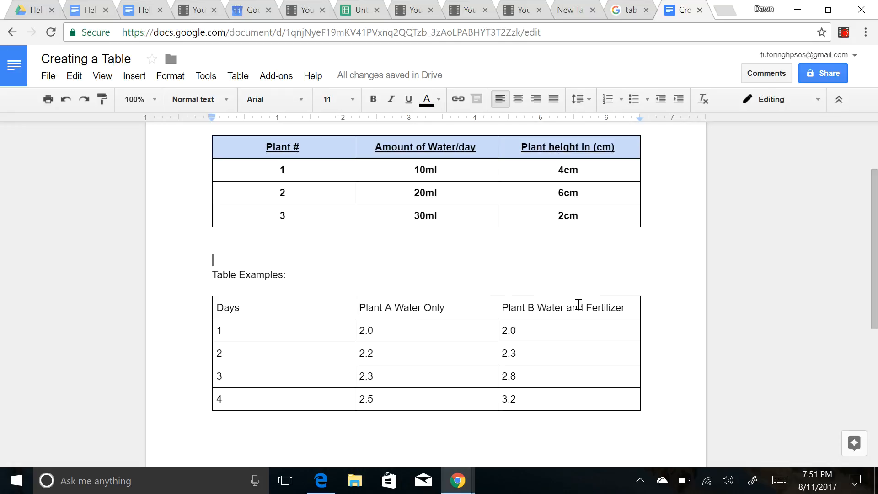
- Insert a row above the header row of the plant table under "Table Examples:"
{"action": "left_click_drag", "start_coordinate": [568, 314], "coordinate": [300, 308]}
{"action": "right_click", "coordinate": [301, 311]}
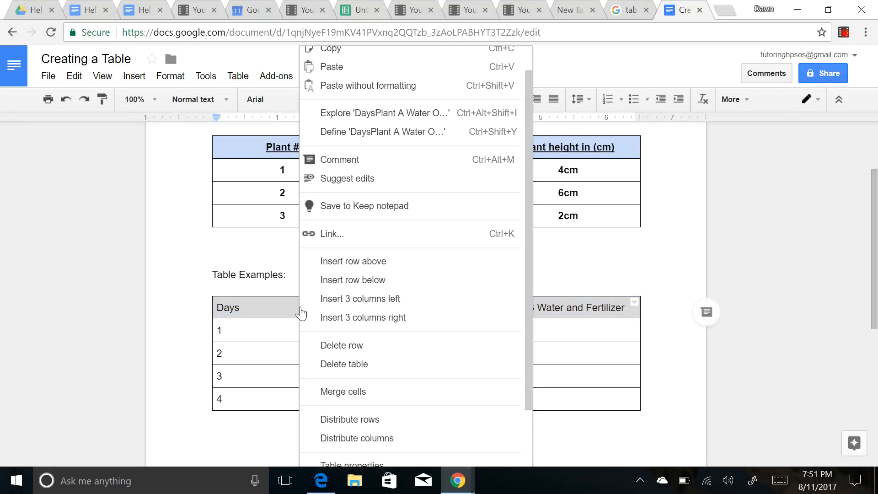
{"action": "left_click", "coordinate": [364, 261]}
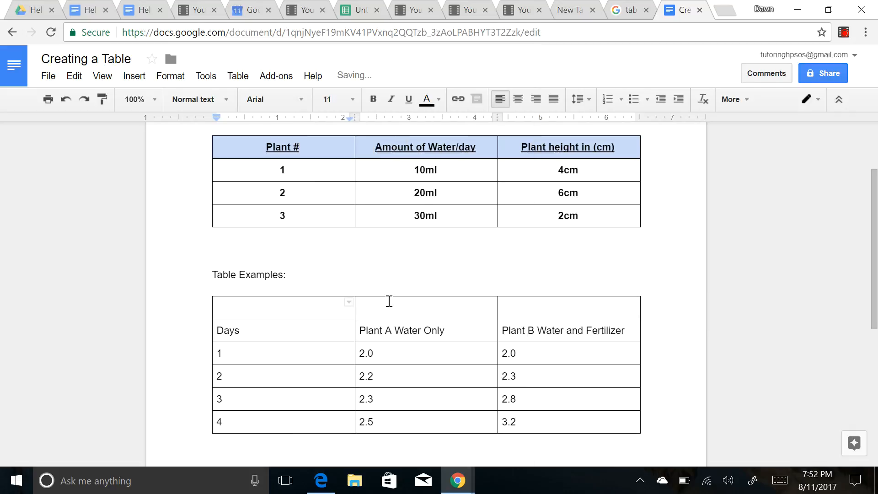
- Merge the new row's cells above the Plant A and Plant B columns and label the merged cell "Height in (cm)"
{"action": "left_click_drag", "start_coordinate": [382, 306], "coordinate": [545, 310]}
{"action": "right_click", "coordinate": [545, 310]}
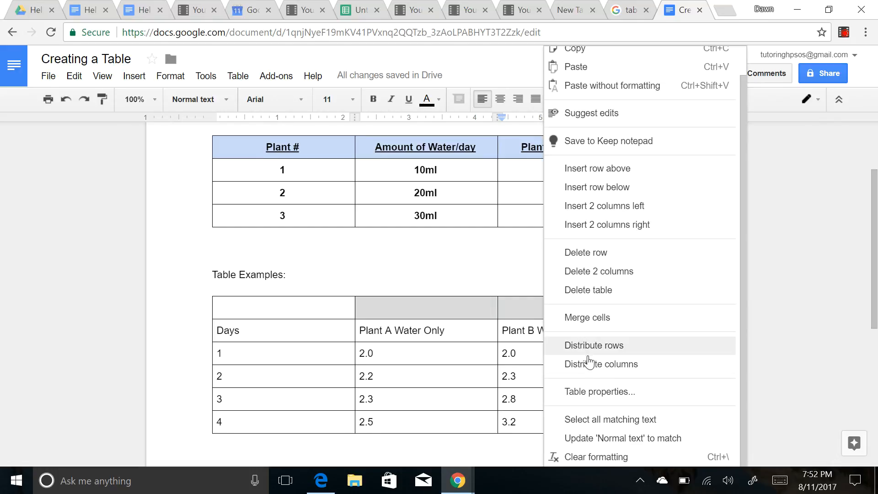
{"action": "left_click", "coordinate": [594, 317]}
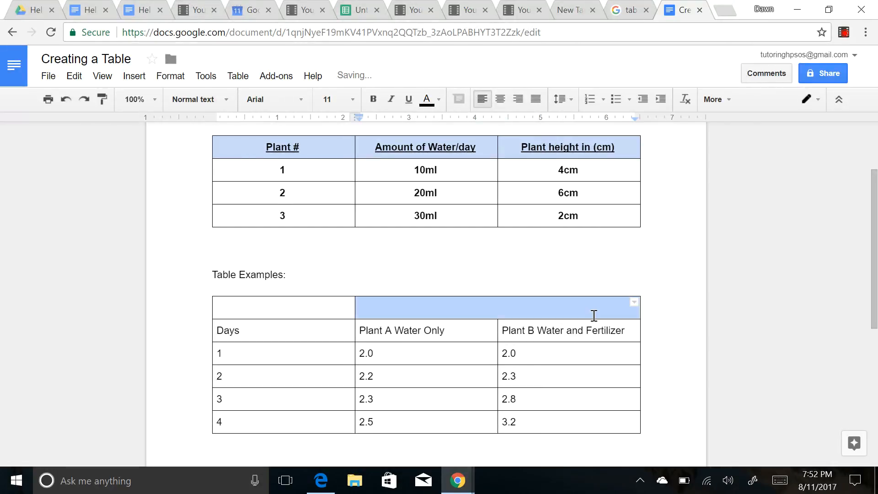
{"action": "left_click", "coordinate": [458, 311]}
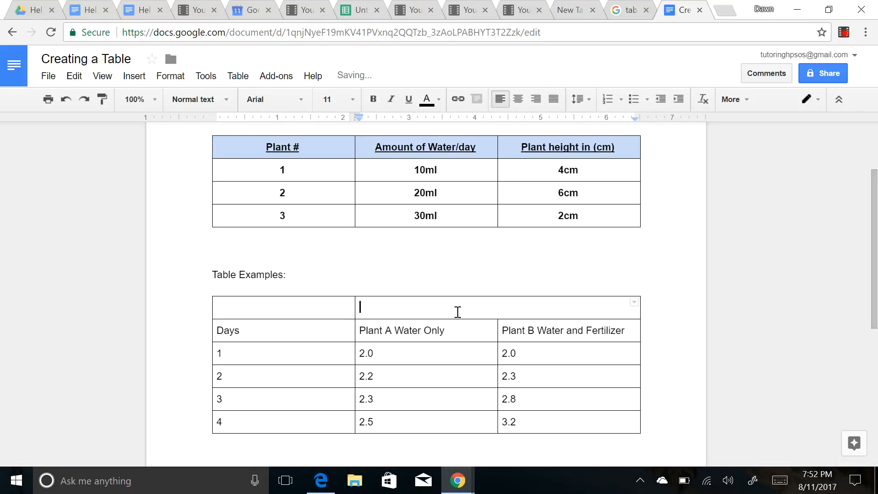
{"action": "type", "text": "Height in (cm)"}
{"action": "left_click", "coordinate": [545, 273]}
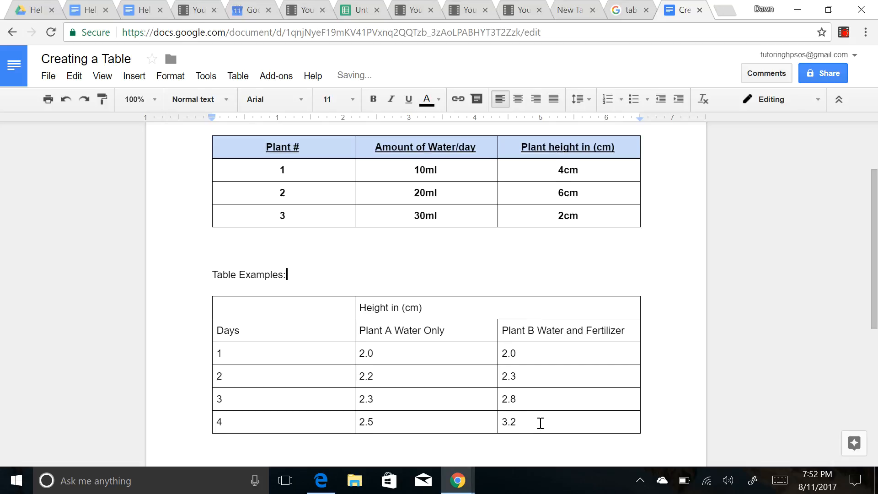
- Copy the entire lower plant table and create a blank spreadsheet in Google Sheets
{"action": "left_click_drag", "start_coordinate": [539, 421], "coordinate": [296, 306]}
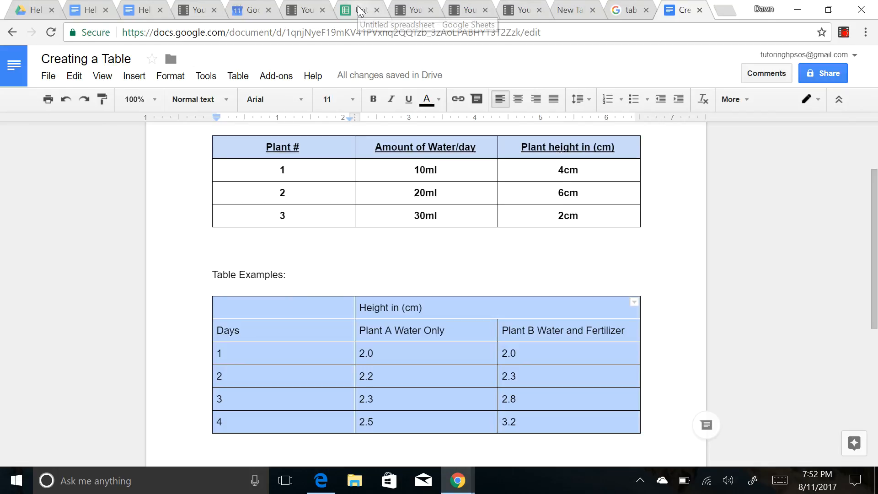
{"action": "left_click", "coordinate": [725, 10]}
{"action": "left_click", "coordinate": [794, 91]}
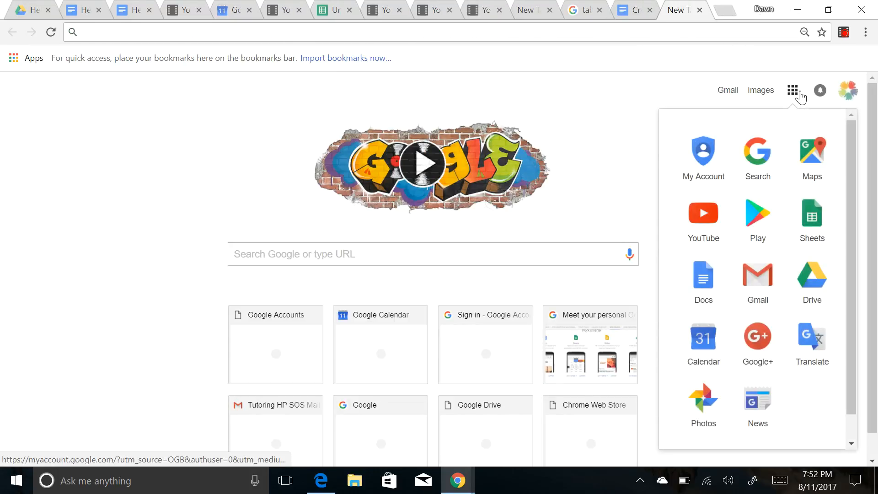
{"action": "left_click", "coordinate": [820, 226]}
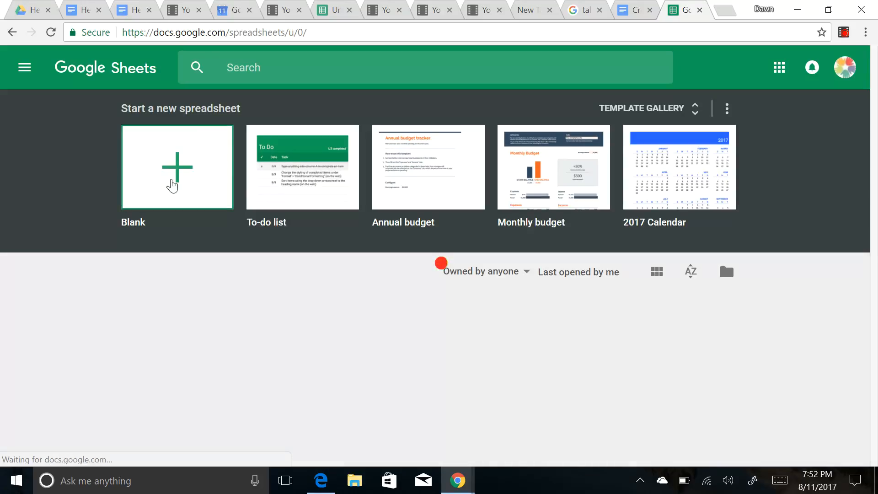
{"action": "left_click", "coordinate": [181, 166]}
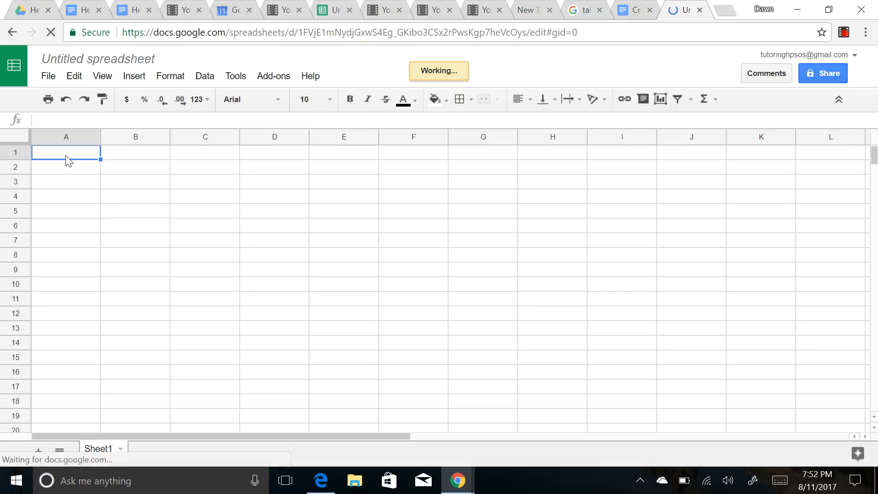
- Paste the copied table at cell A1 and fit the widths of columns A, B and C to their contents
{"action": "right_click", "coordinate": [65, 156]}
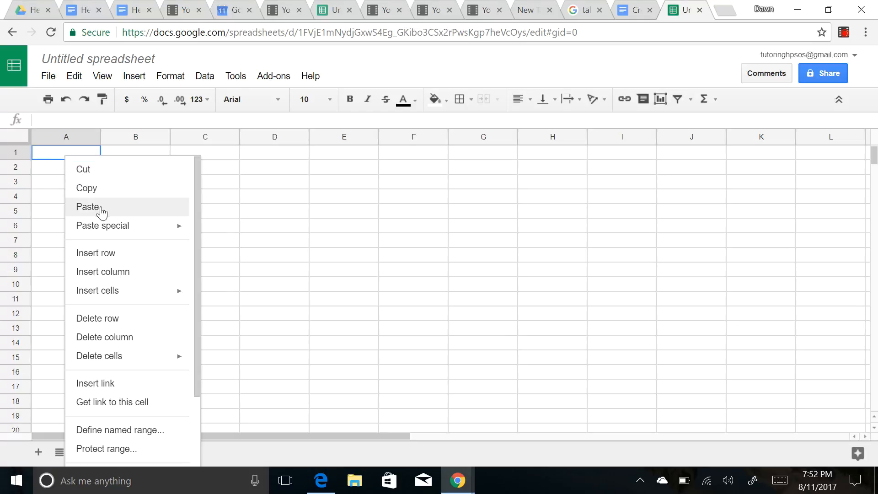
{"action": "left_click", "coordinate": [88, 207]}
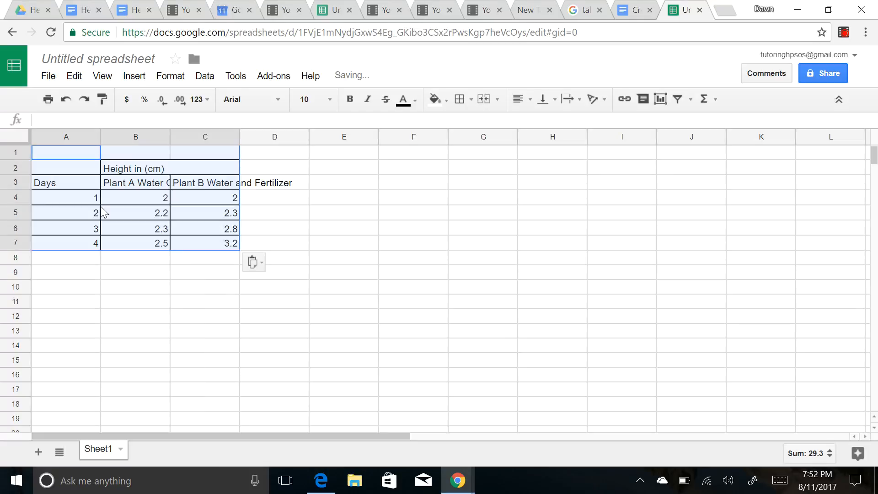
{"action": "double_click", "coordinate": [99, 135]}
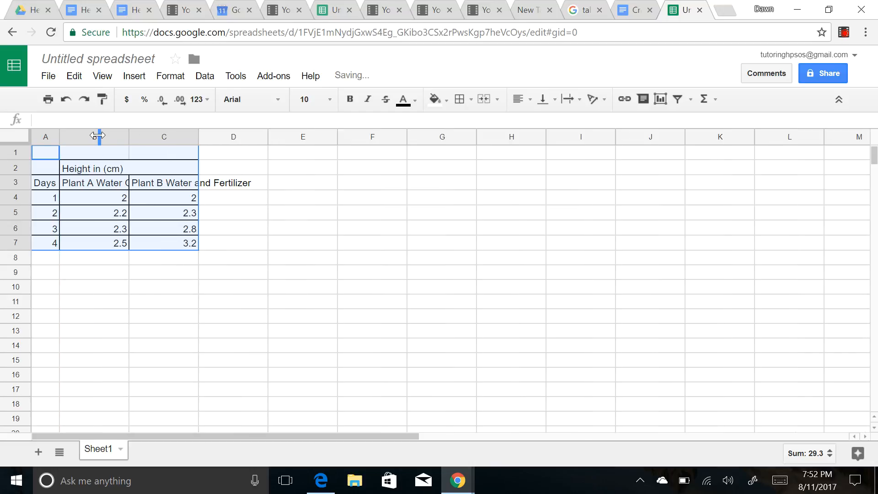
{"action": "double_click", "coordinate": [128, 137]}
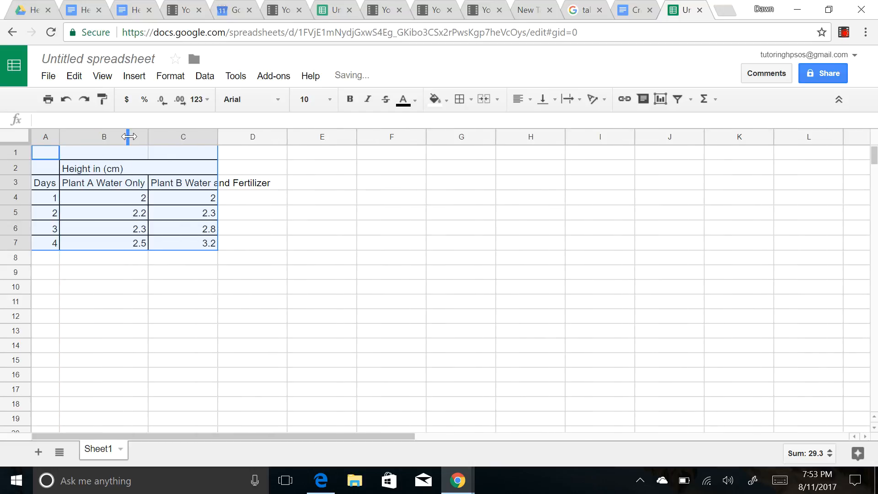
{"action": "double_click", "coordinate": [215, 135]}
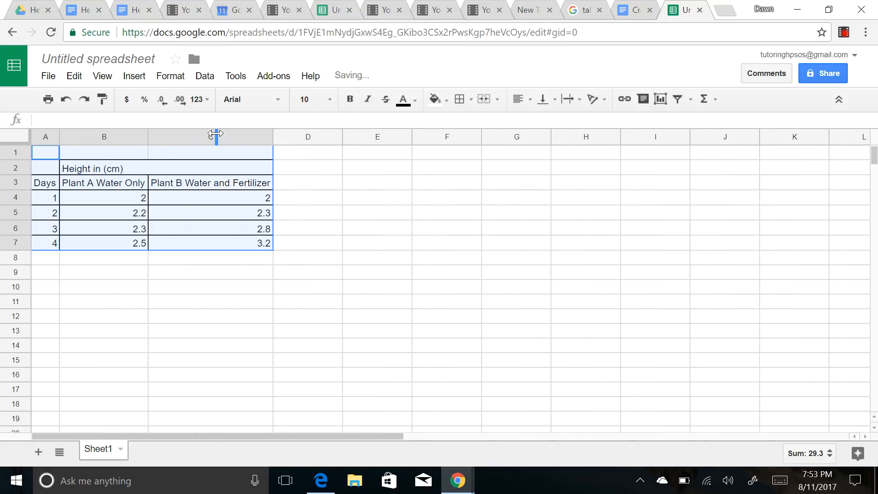
{"action": "left_click", "coordinate": [178, 274]}
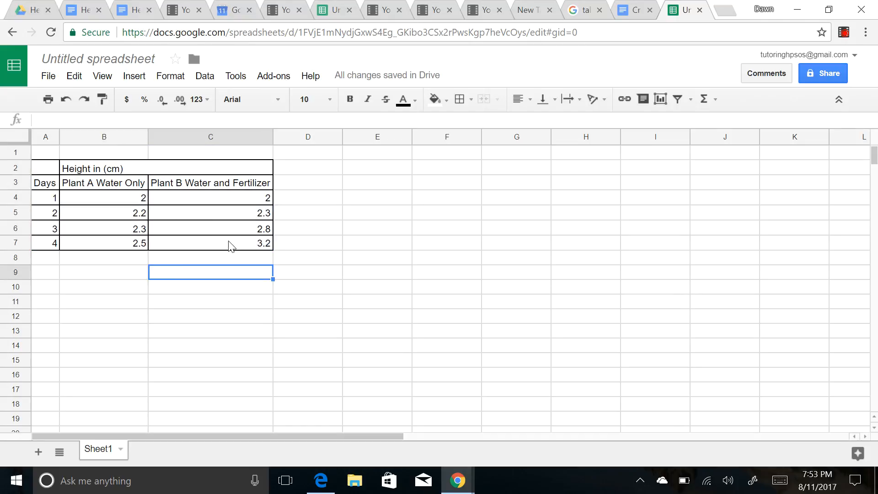
{"action": "left_click_drag", "start_coordinate": [236, 244], "coordinate": [55, 167]}
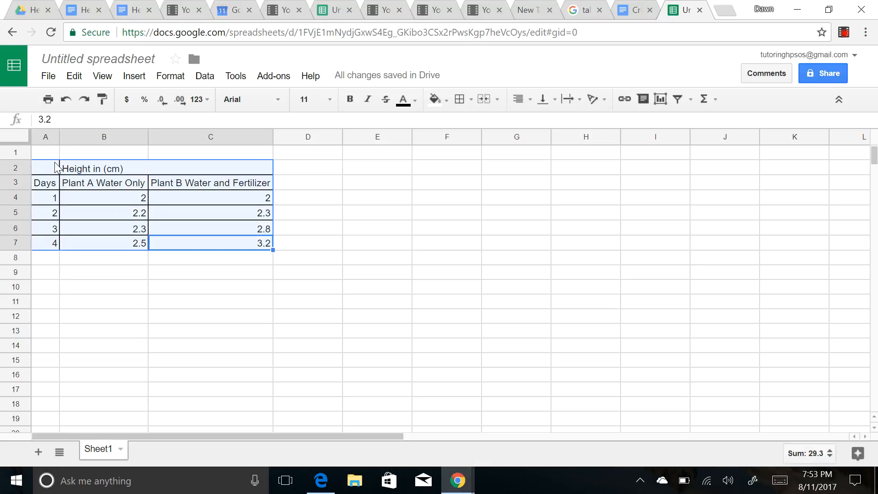
{"action": "left_click", "coordinate": [661, 99]}
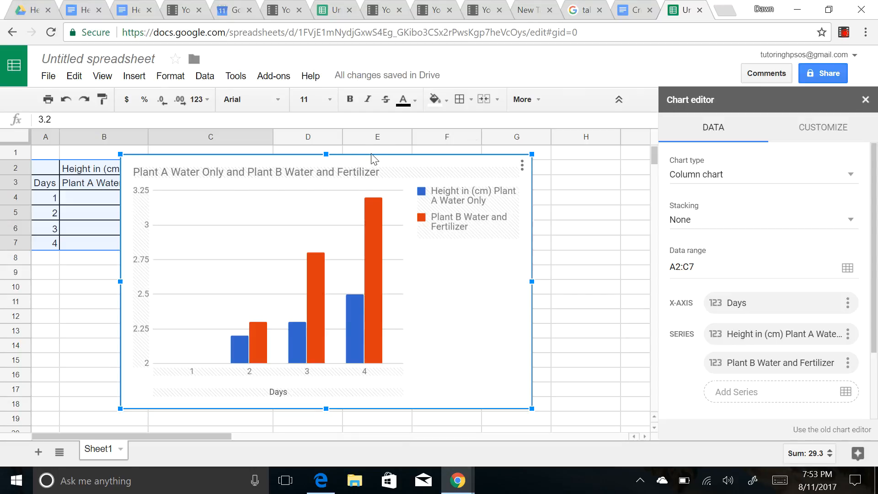
{"action": "left_click_drag", "start_coordinate": [371, 152], "coordinate": [428, 175]}
{"action": "left_click", "coordinate": [477, 173]}
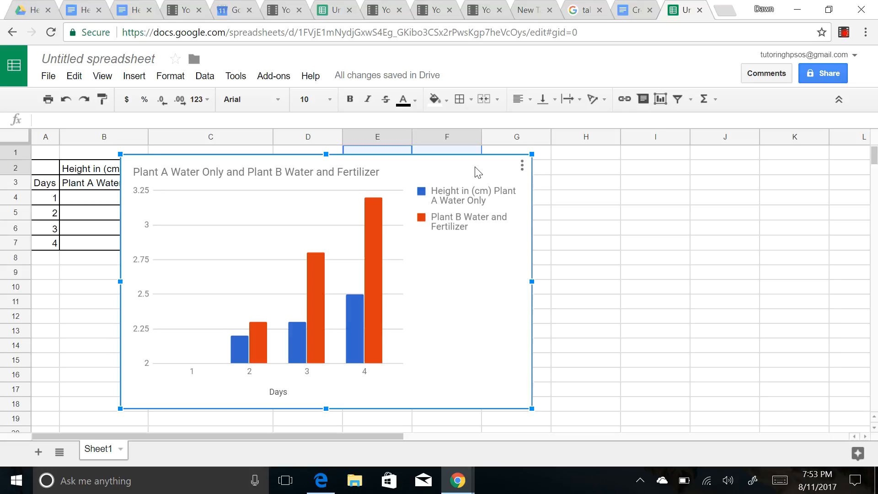
{"action": "key", "text": "Delete"}
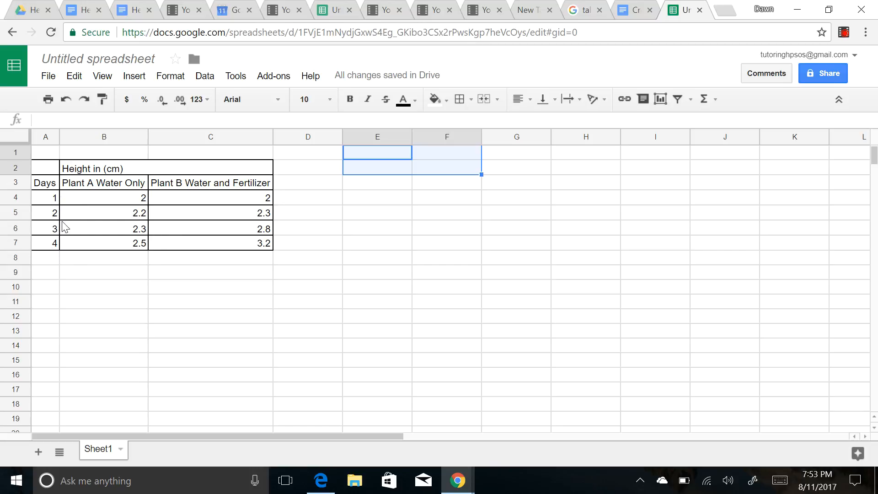
- Insert a chart from the table range A2:C7 and set its chart type to Line chart
{"action": "left_click_drag", "start_coordinate": [221, 246], "coordinate": [37, 164]}
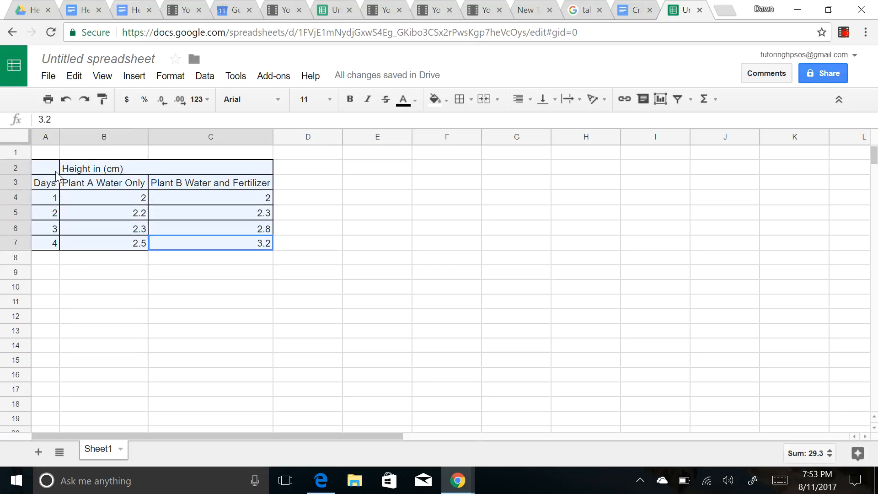
{"action": "left_click", "coordinate": [659, 99]}
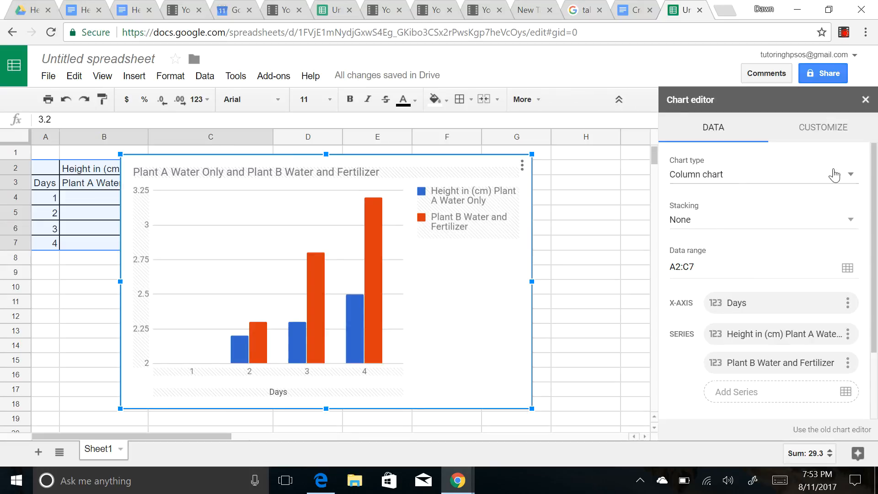
{"action": "left_click", "coordinate": [850, 176]}
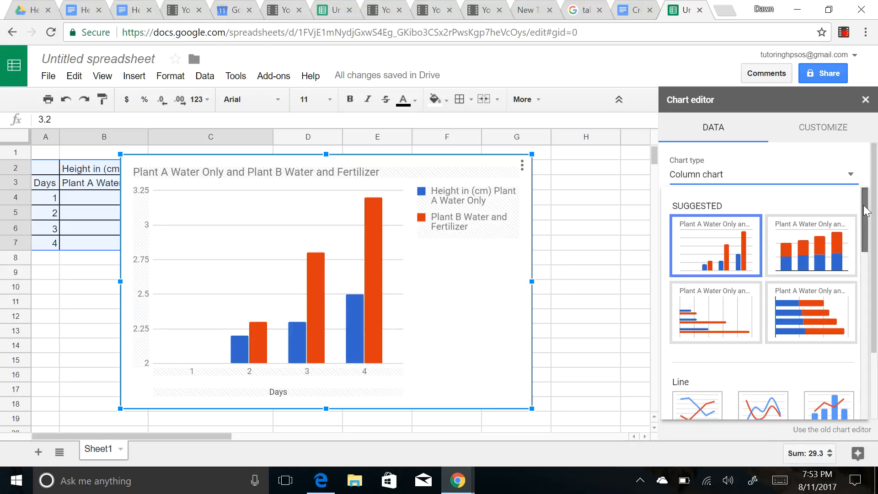
{"action": "left_click_drag", "start_coordinate": [864, 211], "coordinate": [864, 251]}
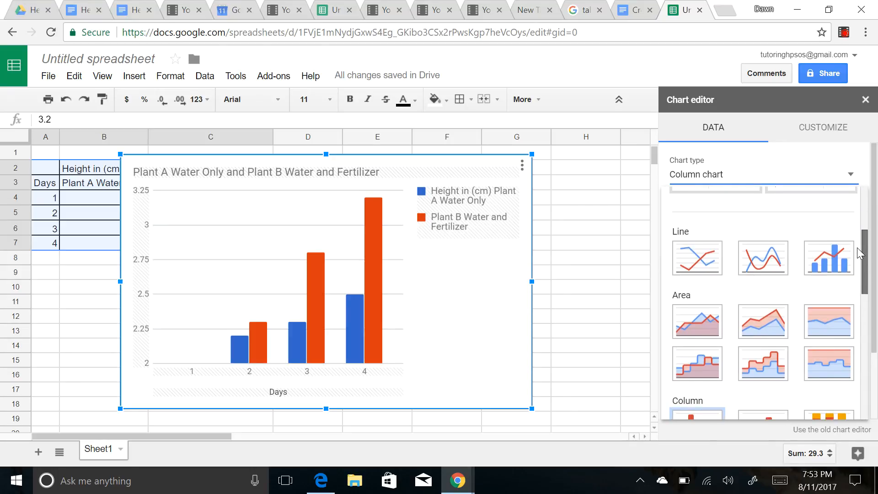
{"action": "left_click", "coordinate": [699, 258]}
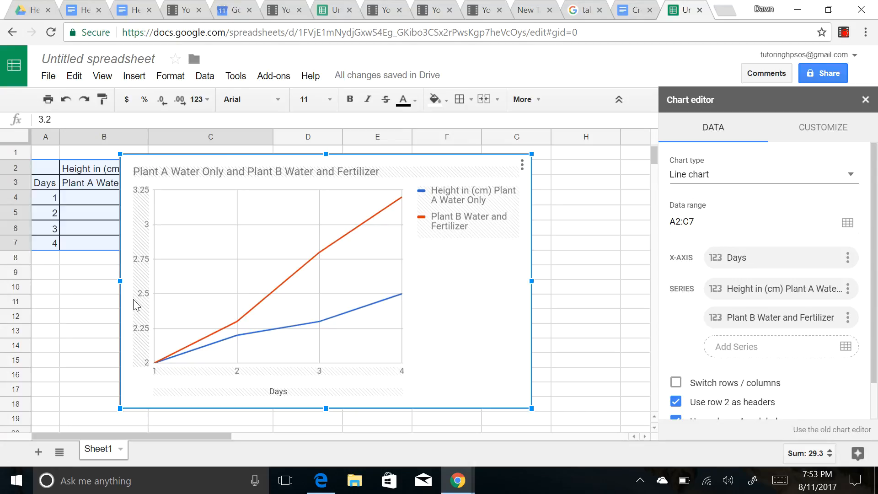
- Replace the chart title with "Plant Experiment"
{"action": "left_click", "coordinate": [135, 214]}
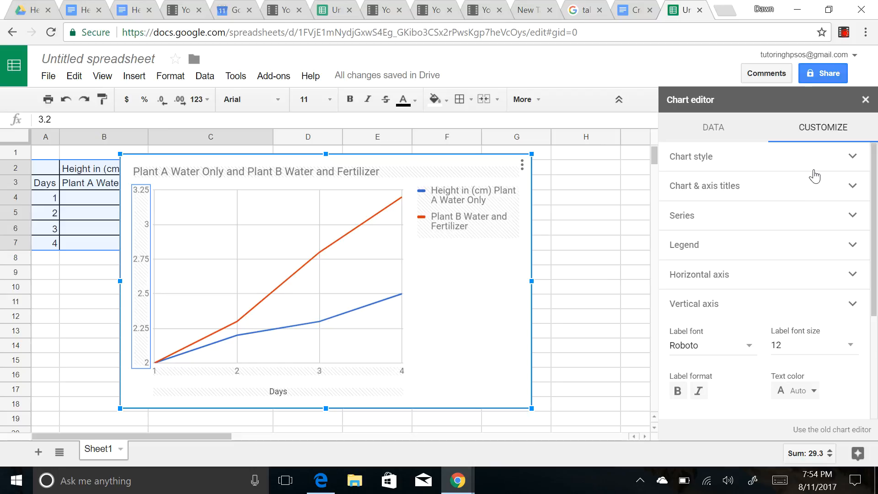
{"action": "left_click", "coordinate": [853, 187]}
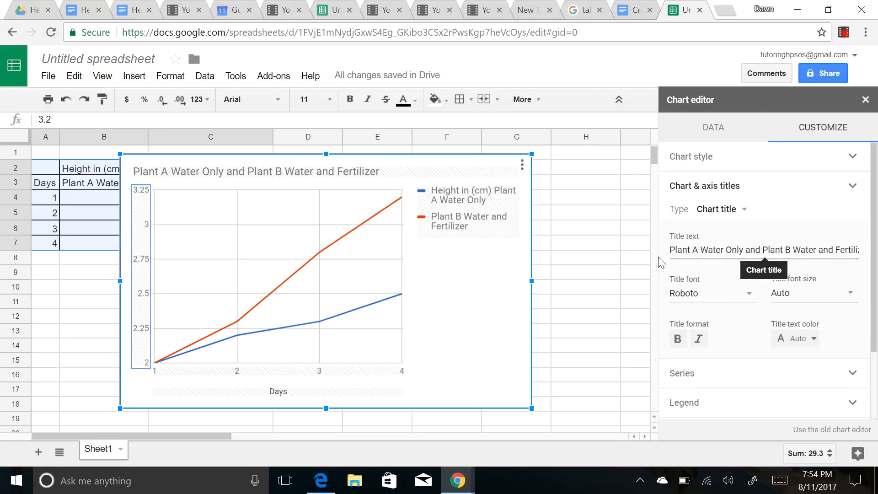
{"action": "left_click_drag", "start_coordinate": [674, 247], "coordinate": [875, 222]}
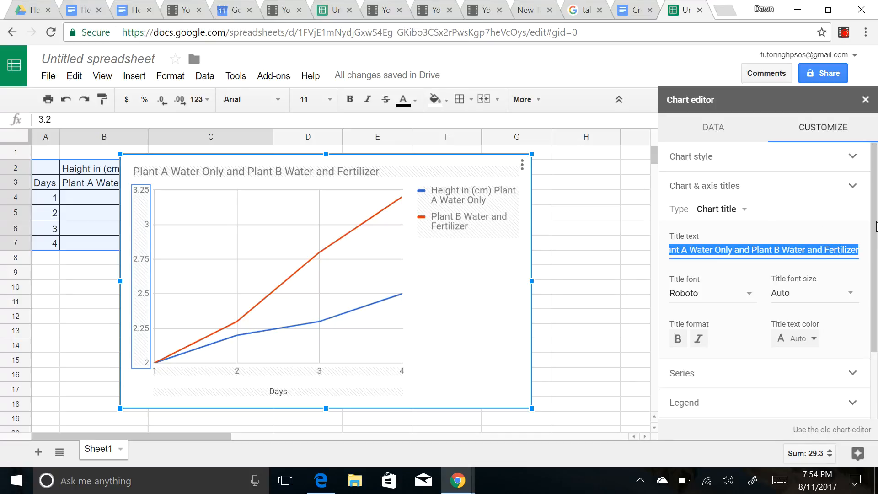
{"action": "type", "text": "PLant E"}
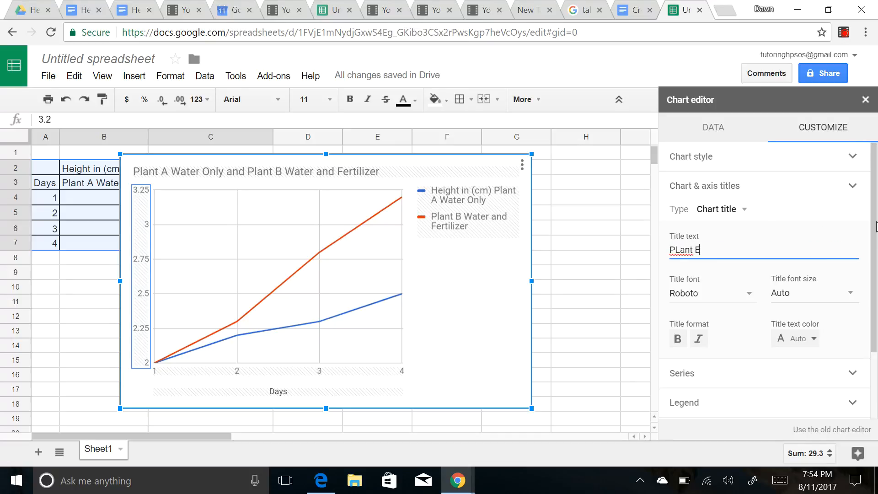
{"action": "type", "text": "xperiment"}
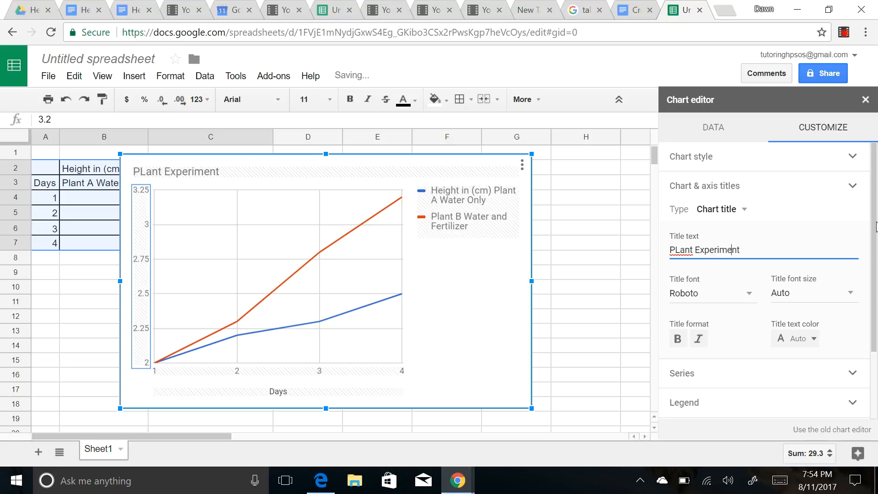
{"action": "key", "text": "BackSpace"}
{"action": "type", "text": "l"}
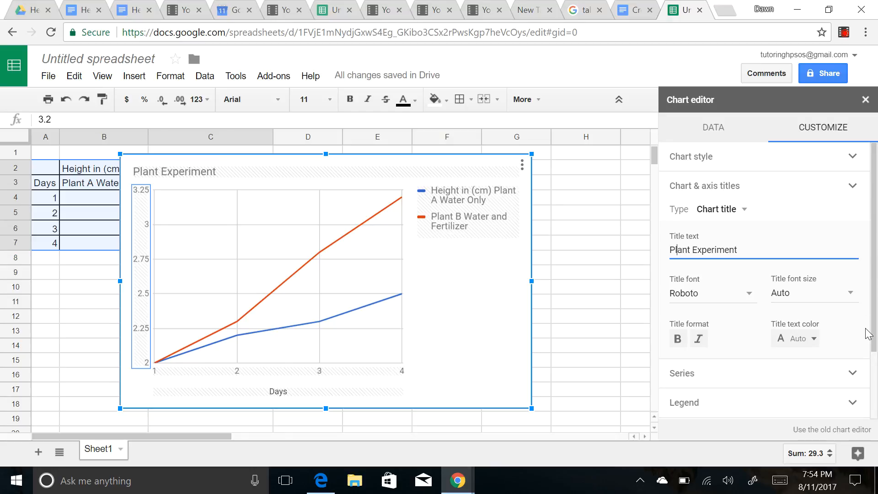
- Set the chart's vertical axis title to "Height in (cm)"
{"action": "left_click", "coordinate": [744, 212]}
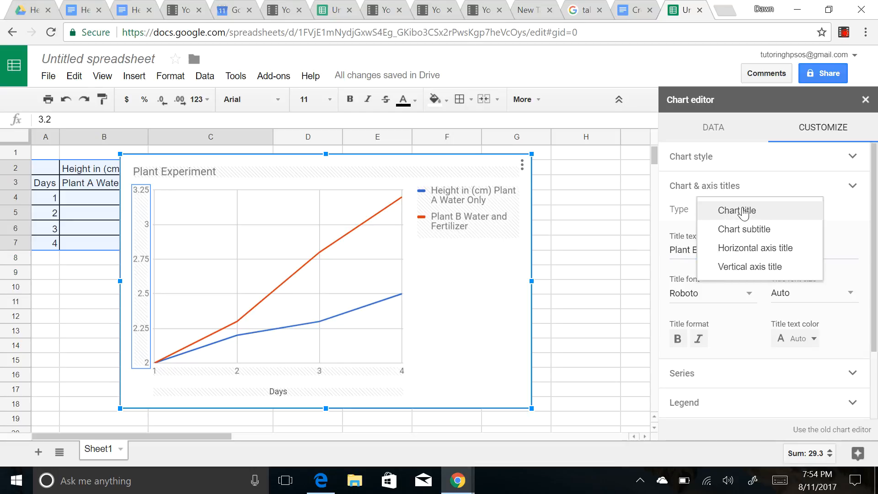
{"action": "left_click", "coordinate": [744, 267]}
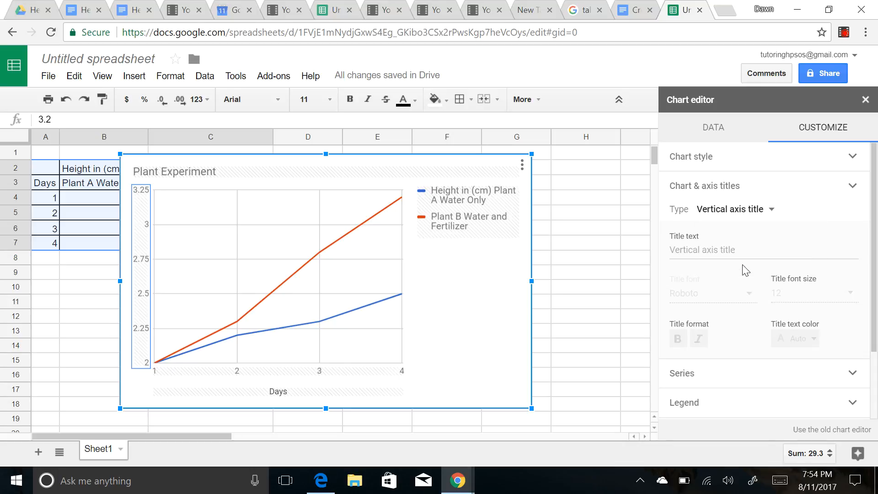
{"action": "left_click", "coordinate": [723, 254]}
{"action": "type", "text": "Height in"}
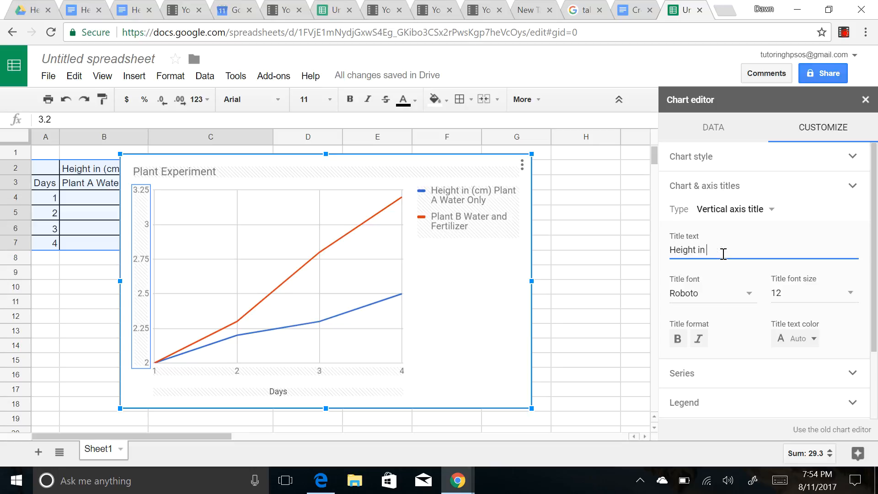
{"action": "type", "text": " (c"}
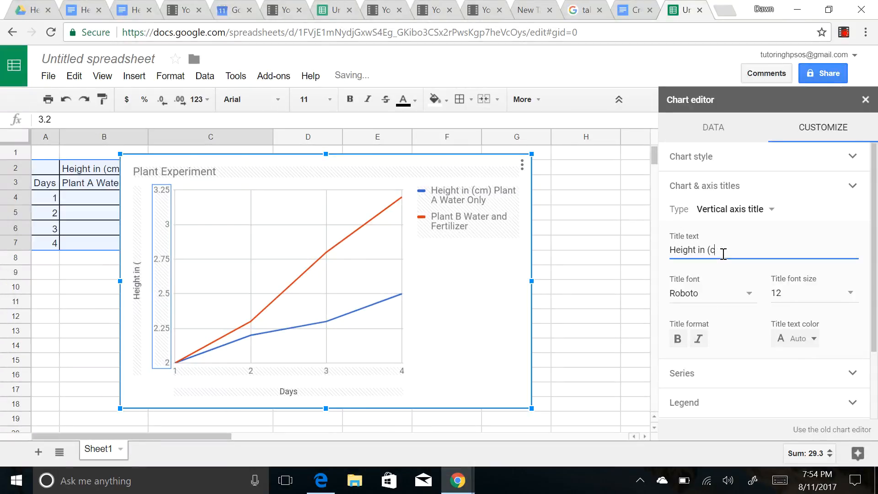
{"action": "type", "text": "m"}
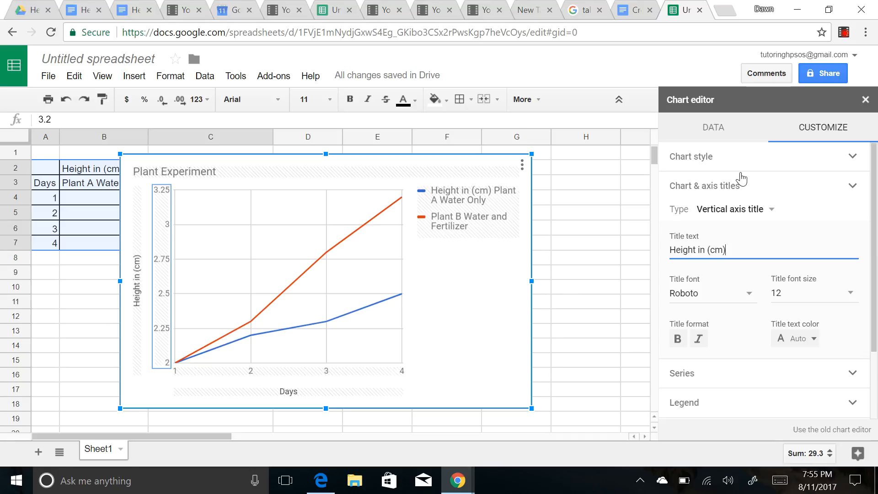
- Review the chart's horizontal axis title settings and close the chart editor
{"action": "left_click", "coordinate": [853, 188]}
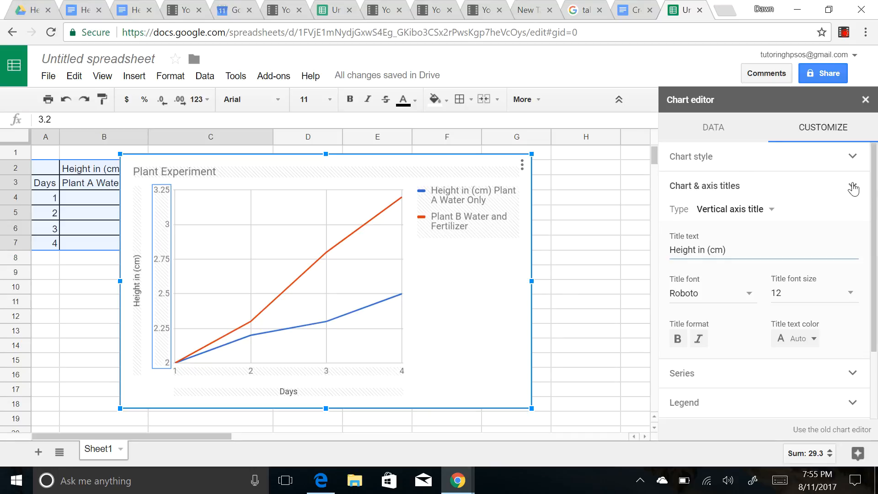
{"action": "left_click", "coordinate": [853, 188]}
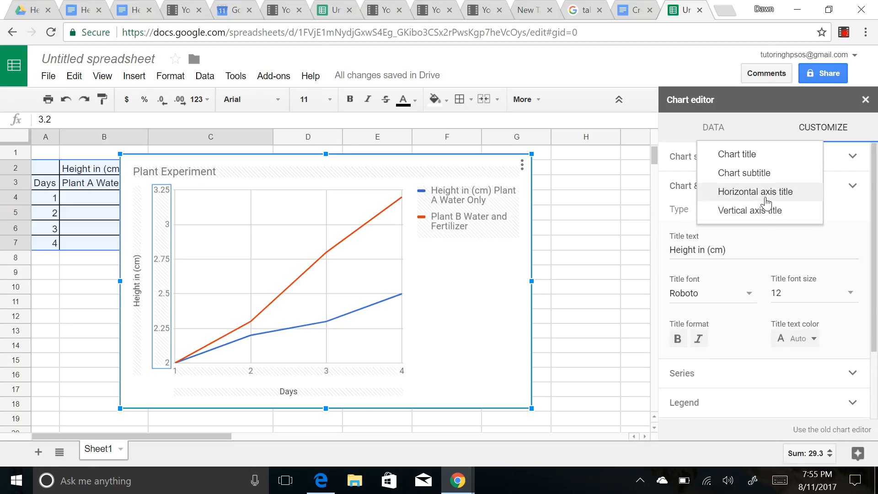
{"action": "left_click", "coordinate": [762, 193]}
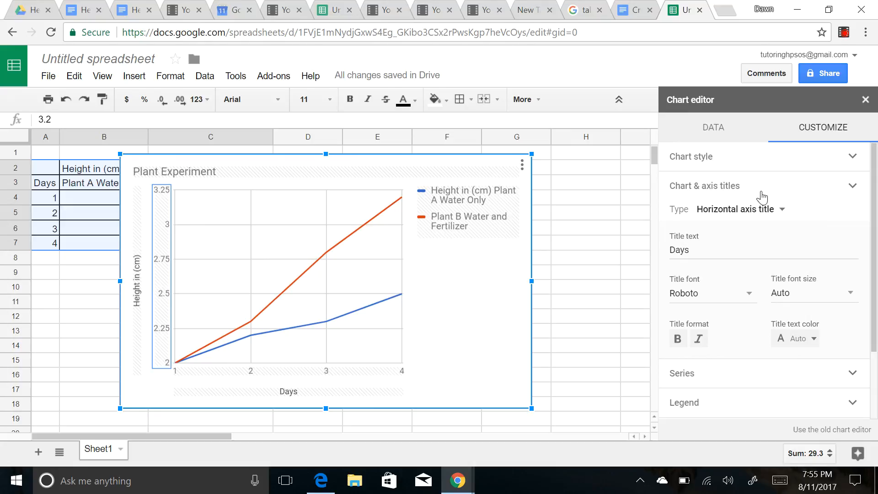
{"action": "left_click", "coordinate": [691, 249]}
{"action": "left_click", "coordinate": [698, 251]}
{"action": "left_click", "coordinate": [865, 100]}
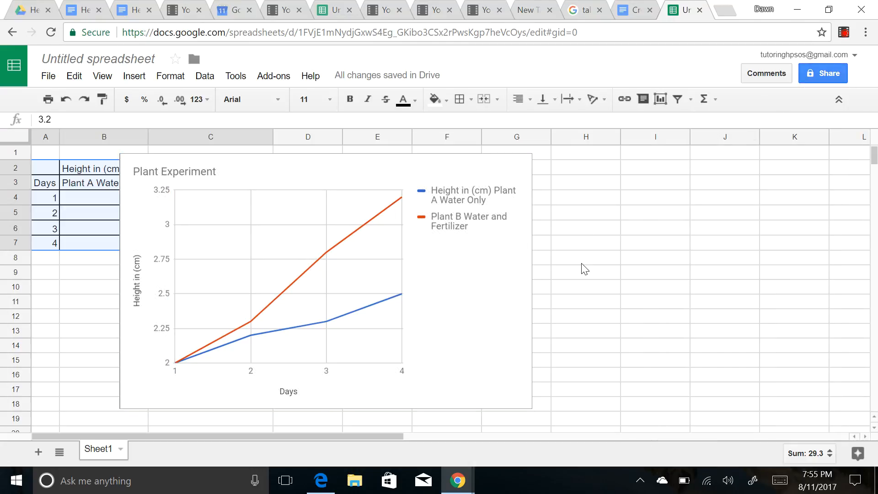
- Copy the finished Plant Experiment line chart from the spreadsheet
{"action": "left_click", "coordinate": [474, 304]}
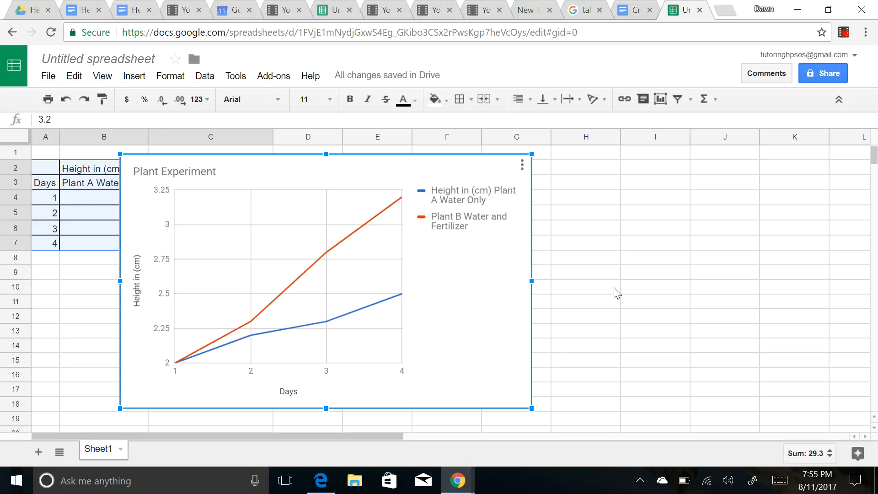
{"action": "left_click", "coordinate": [615, 290]}
{"action": "left_click", "coordinate": [466, 305]}
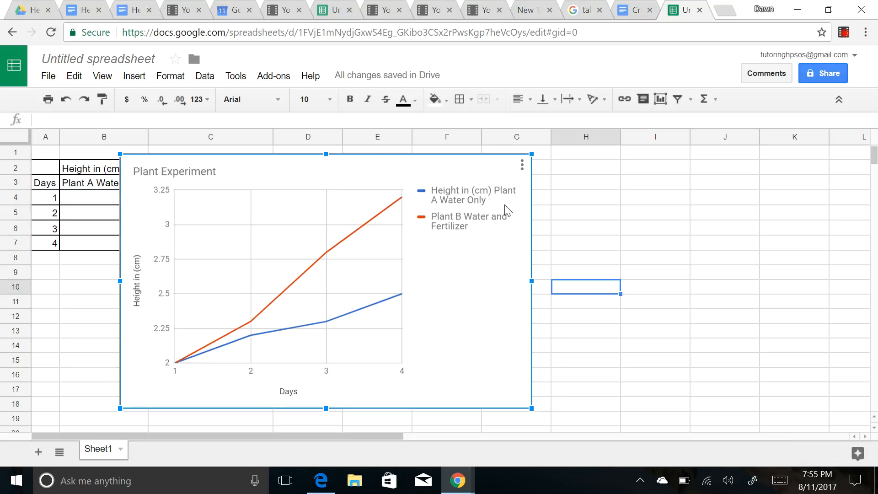
{"action": "left_click", "coordinate": [521, 168]}
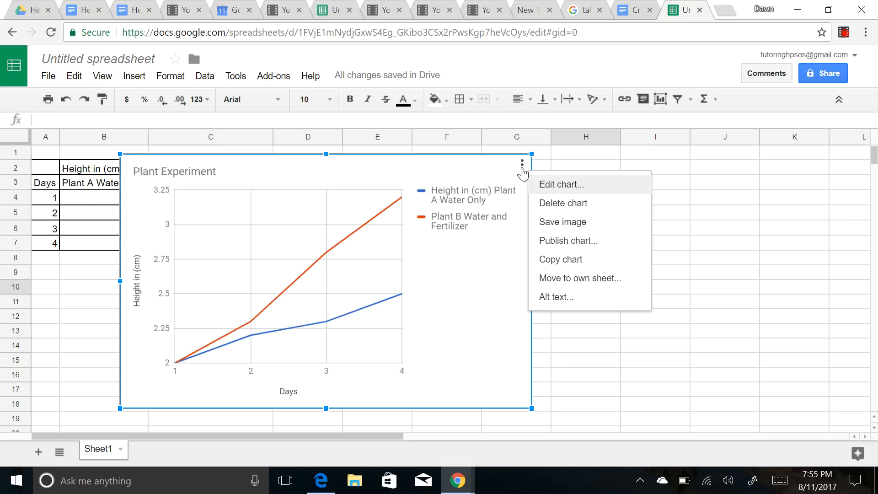
{"action": "left_click", "coordinate": [558, 261]}
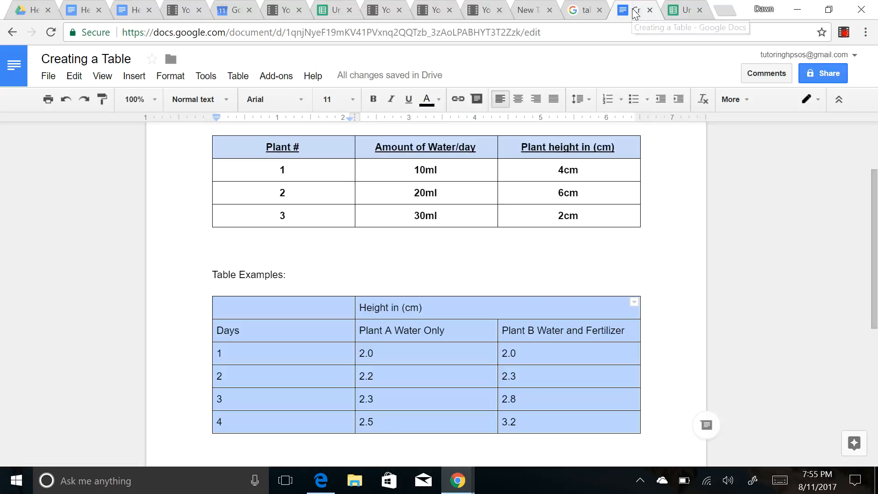
- Switch to the "Creating a Table" document in Google Docs and paste the chart below the lower table, linked to the spreadsheet
{"action": "left_click", "coordinate": [634, 10]}
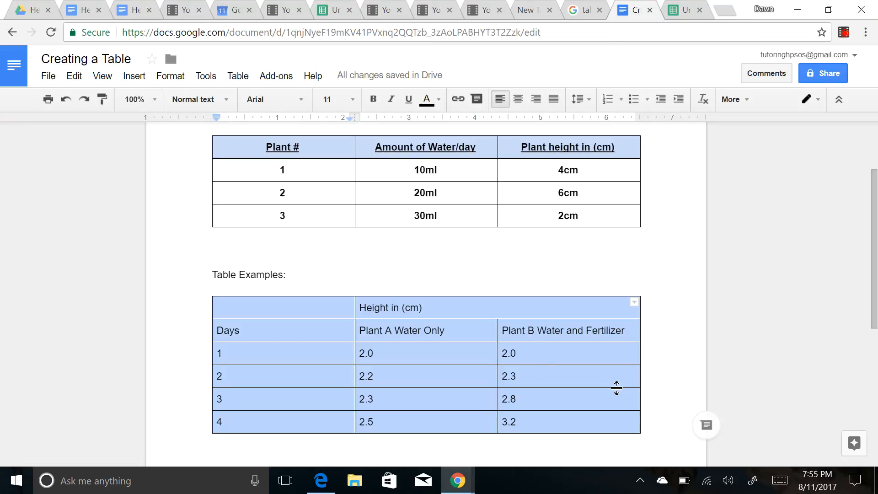
{"action": "left_click", "coordinate": [654, 423]}
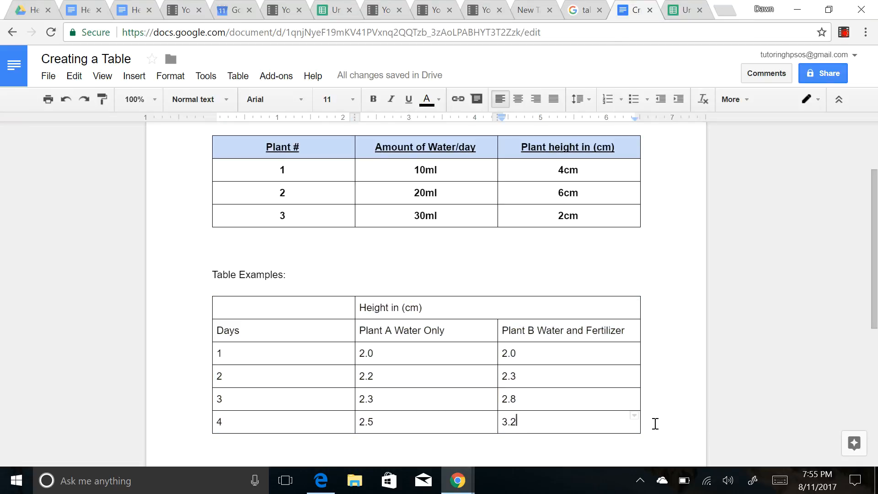
{"action": "left_click", "coordinate": [483, 447]}
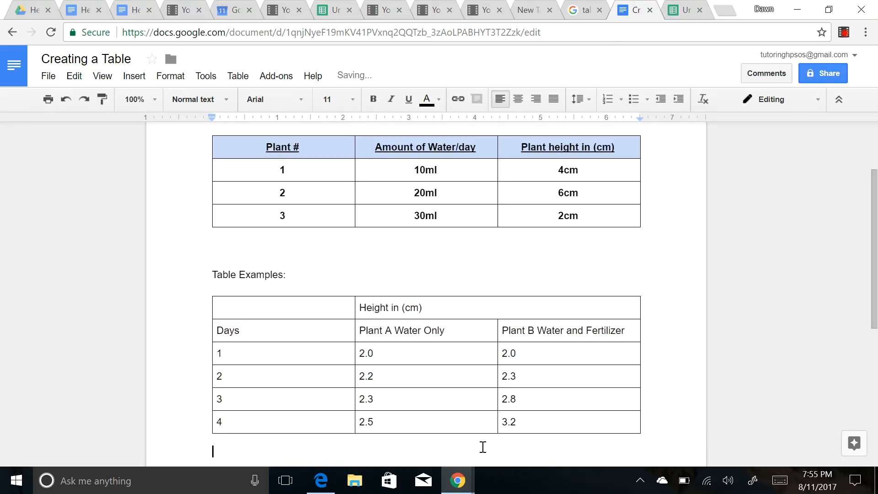
{"action": "key", "text": "ctrl+v"}
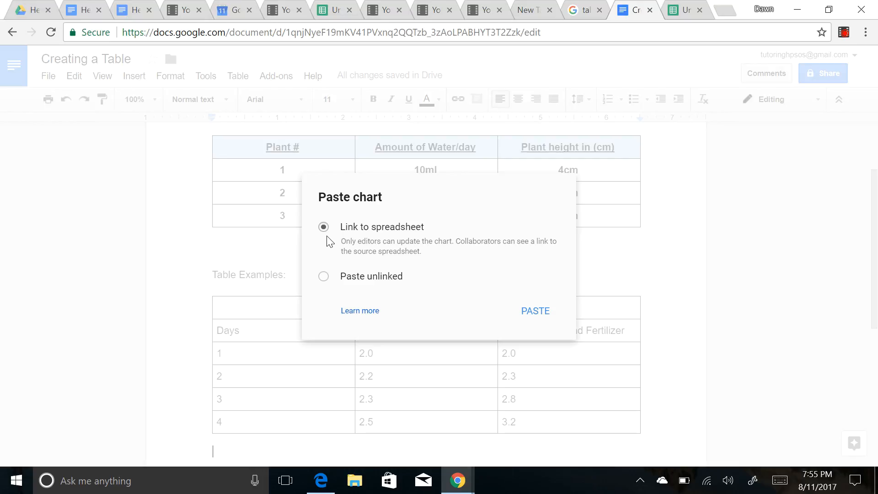
{"action": "left_click", "coordinate": [535, 311]}
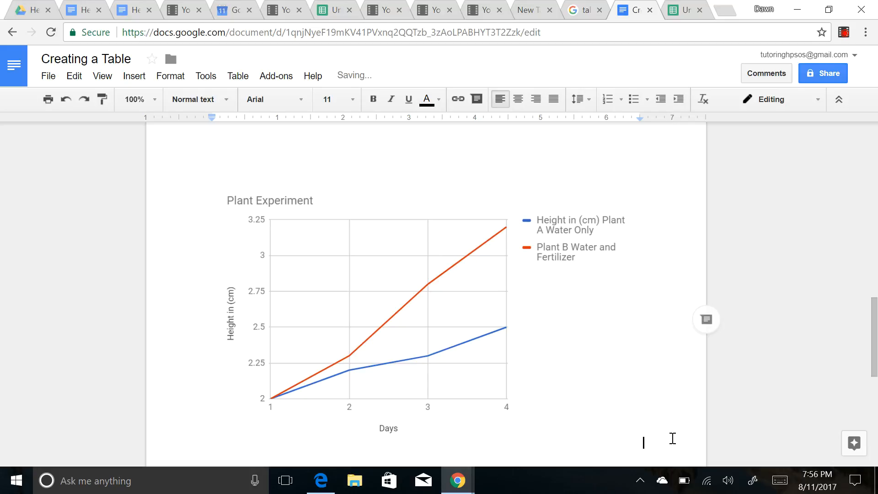
- Return to Google Sheets, delete the line chart and insert a new column chart from the table range A2:C7
{"action": "left_click", "coordinate": [678, 12]}
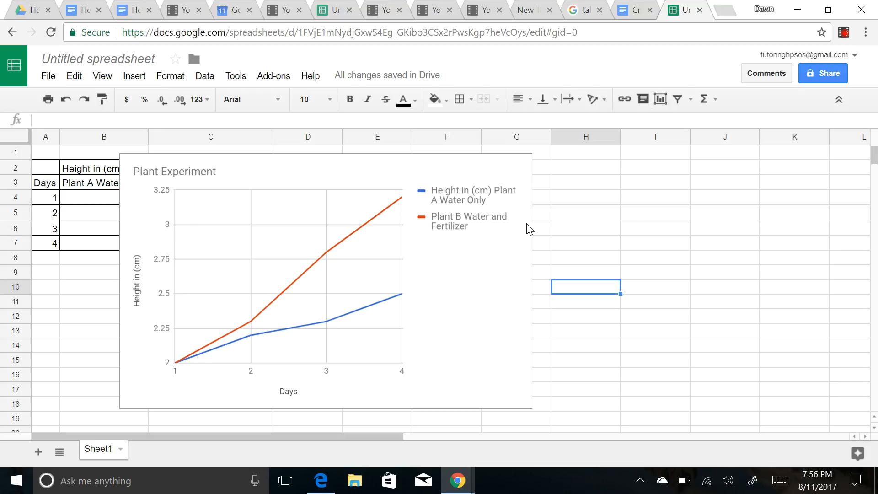
{"action": "left_click", "coordinate": [524, 245]}
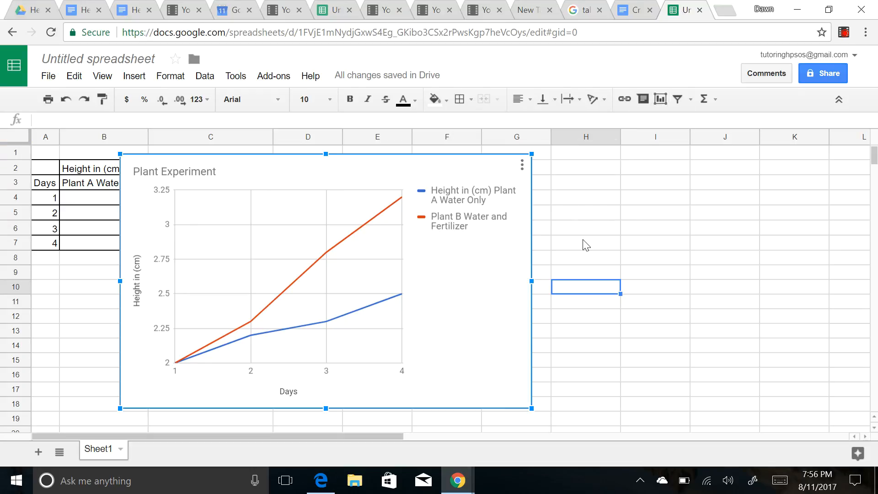
{"action": "key", "text": "Delete"}
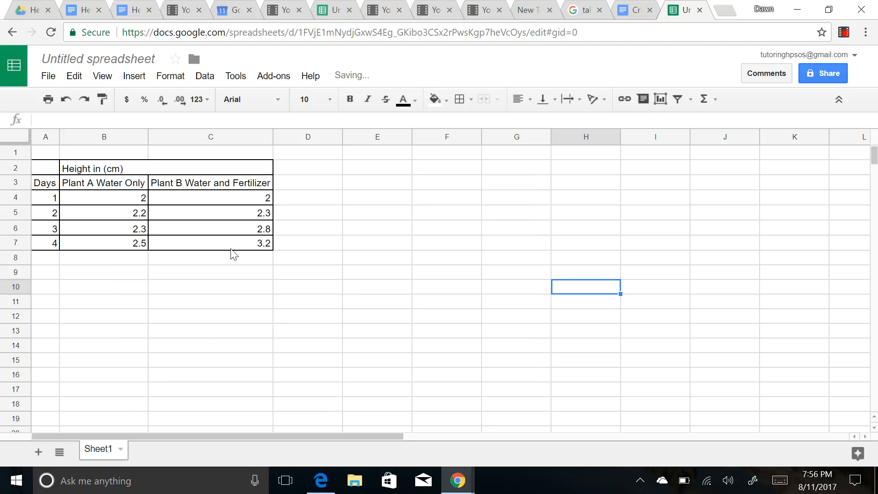
{"action": "left_click_drag", "start_coordinate": [223, 247], "coordinate": [55, 171]}
{"action": "left_click", "coordinate": [660, 100]}
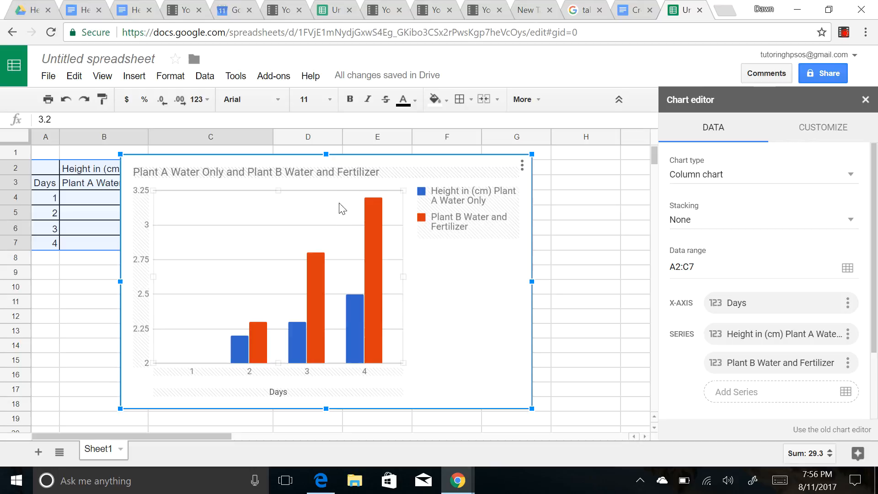
- Review the column chart's main title, horizontal axis and vertical axis title settings, and leave the chart editor
{"action": "double_click", "coordinate": [315, 173]}
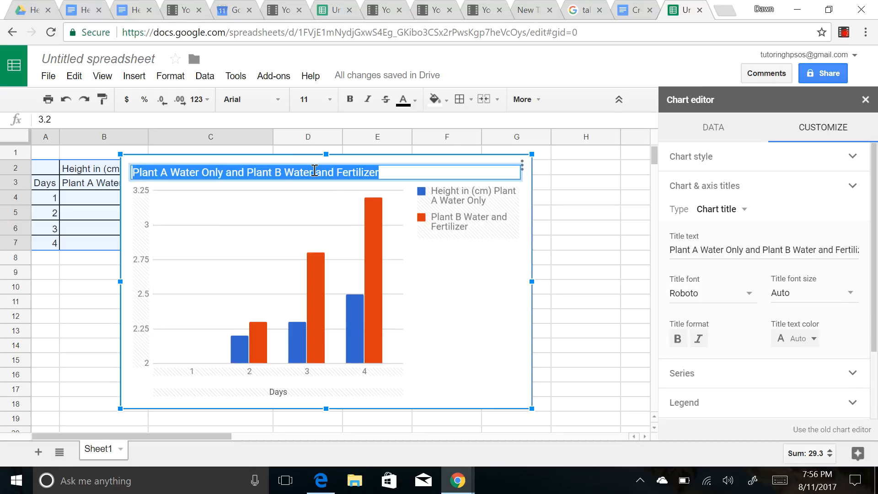
{"action": "left_click", "coordinate": [282, 396]}
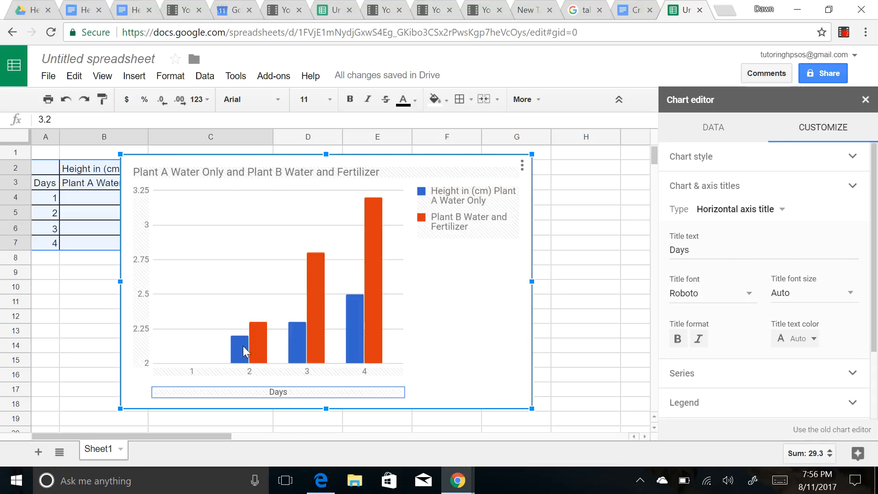
{"action": "left_click", "coordinate": [140, 278]}
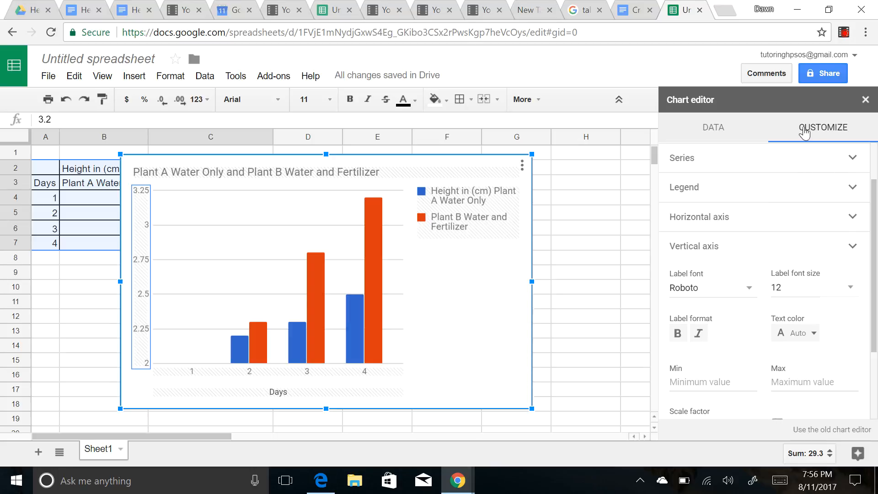
{"action": "scroll", "coordinate": [873, 200], "scroll_direction": "up", "scroll_amount": 2}
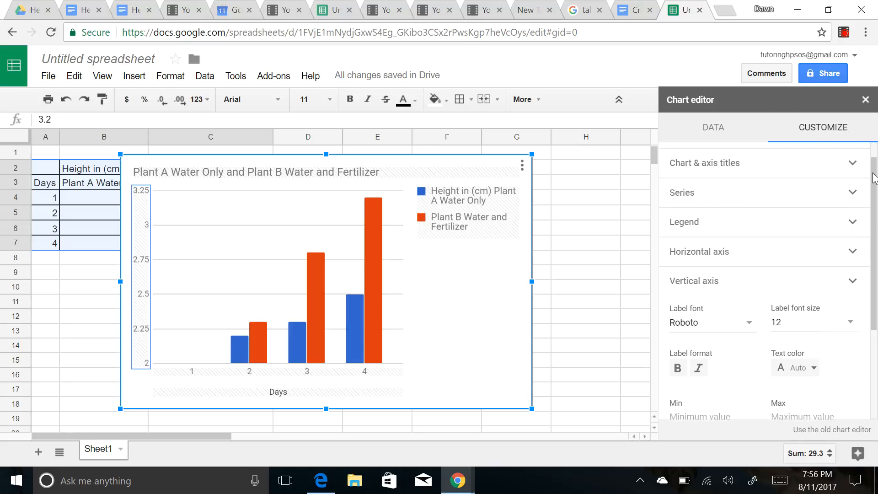
{"action": "left_click", "coordinate": [741, 188]}
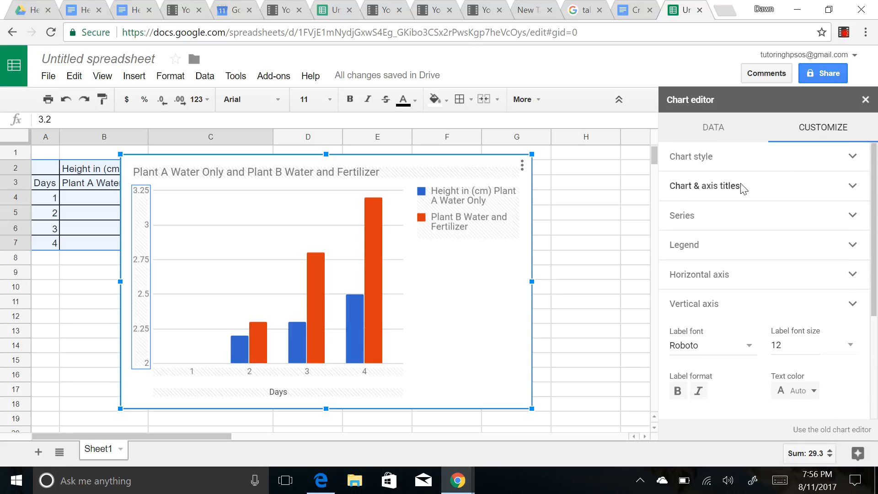
{"action": "left_click", "coordinate": [748, 211]}
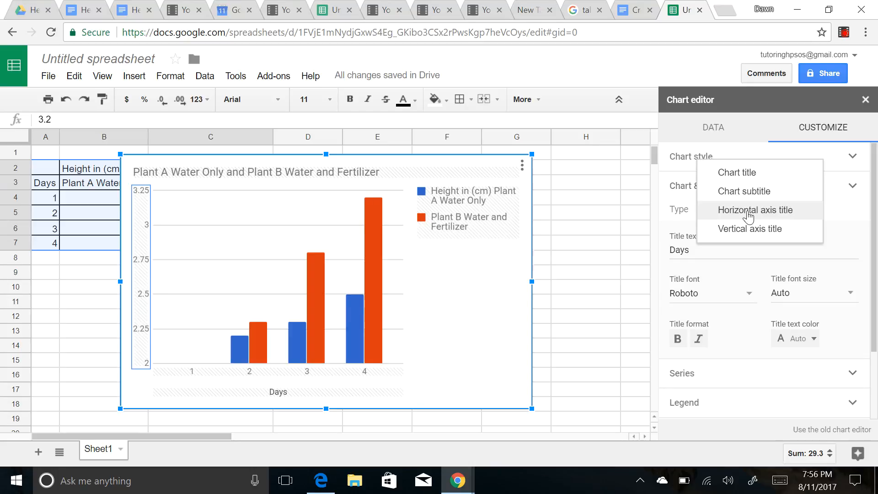
{"action": "left_click", "coordinate": [748, 230]}
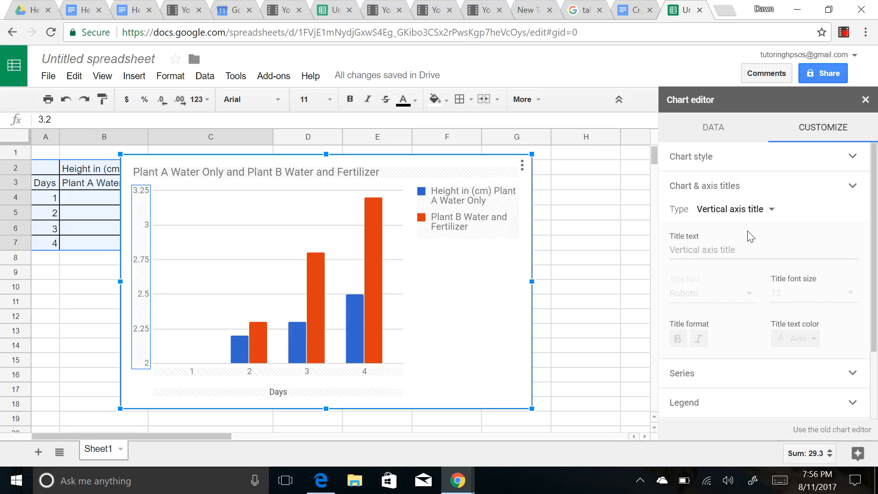
{"action": "left_click", "coordinate": [709, 254]}
{"action": "left_click", "coordinate": [597, 219]}
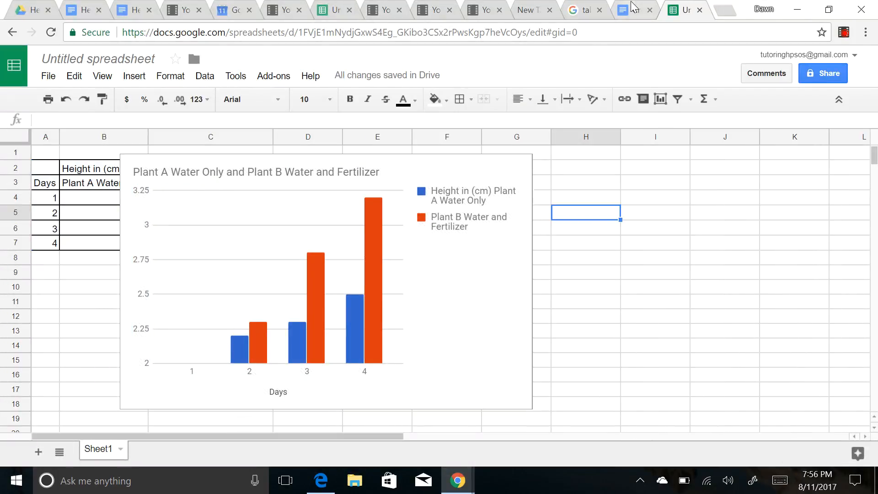
- Switch back to the "Creating a Table" document in Google Docs to view the pasted chart
{"action": "left_click", "coordinate": [638, 14]}
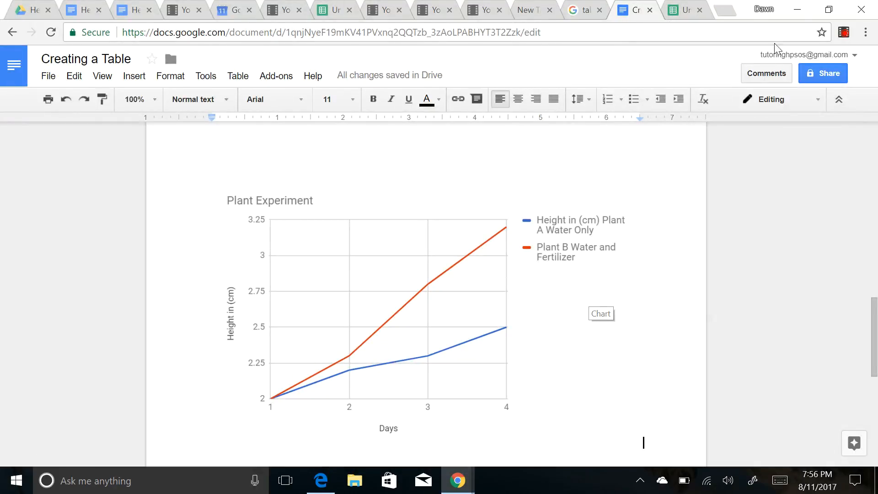
{"action": "left_click", "coordinate": [843, 33]}
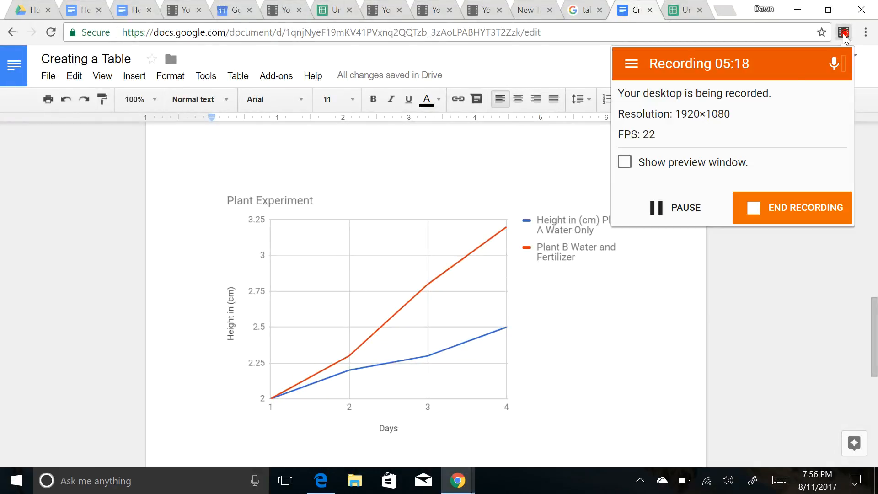